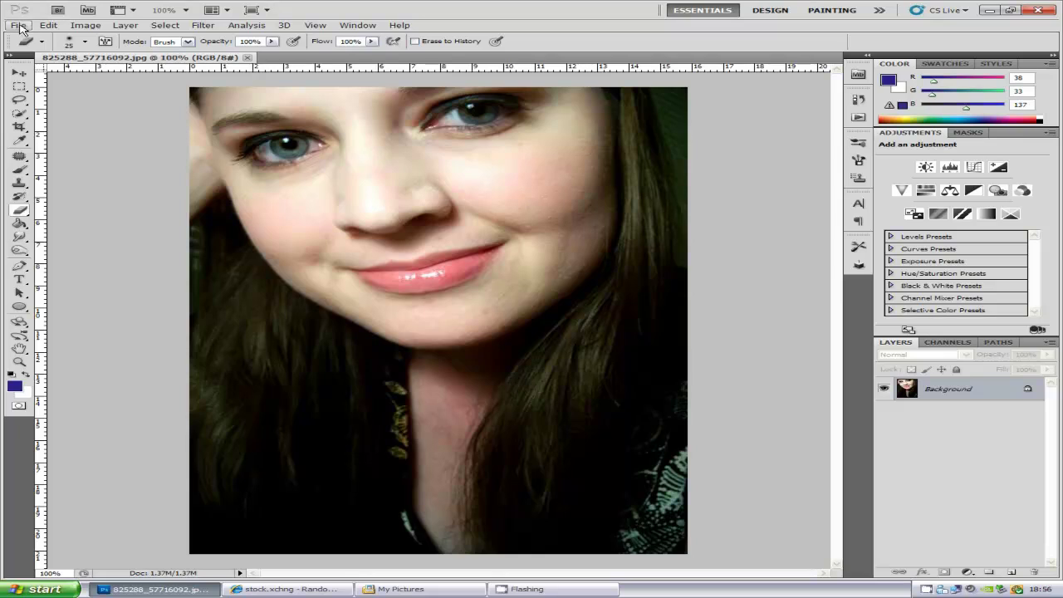
- Add a new empty Layer 1 and set the foreground colour to pink d962cc
{"action": "left_click", "coordinate": [20, 27]}
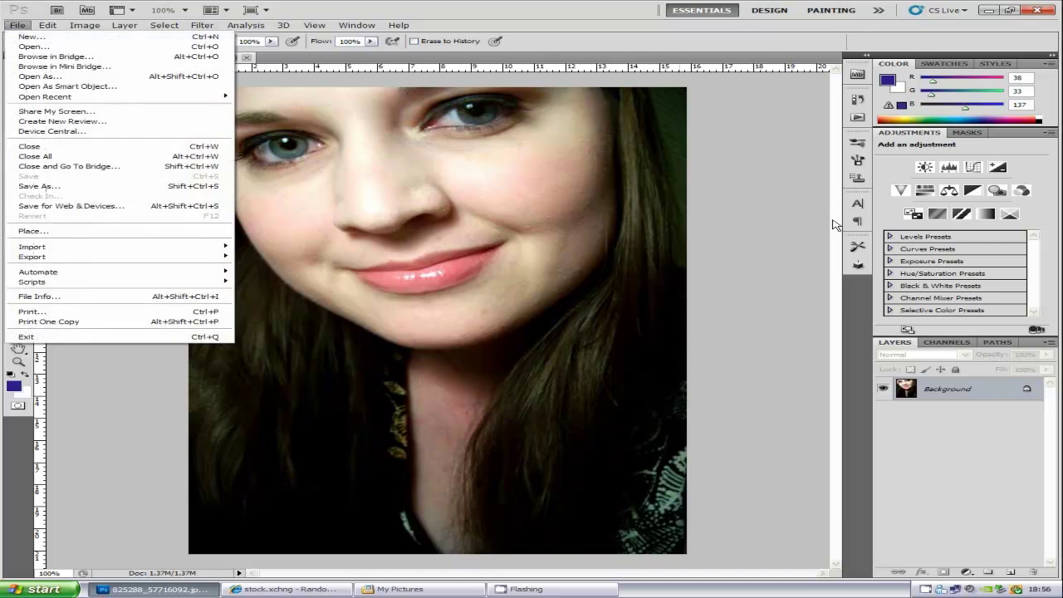
{"action": "left_click", "coordinate": [1013, 444]}
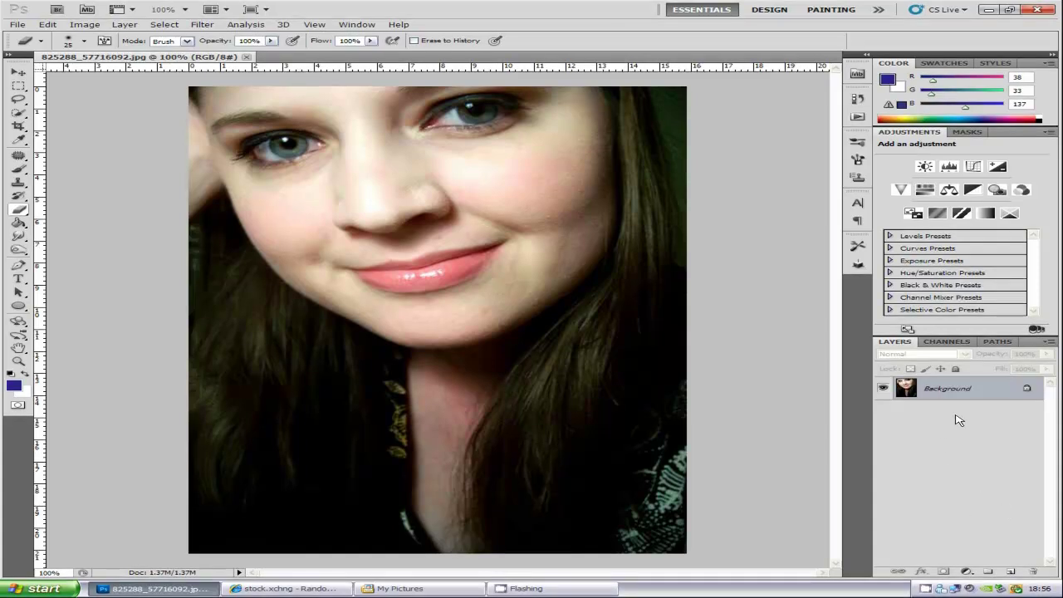
{"action": "left_click", "coordinate": [1011, 572]}
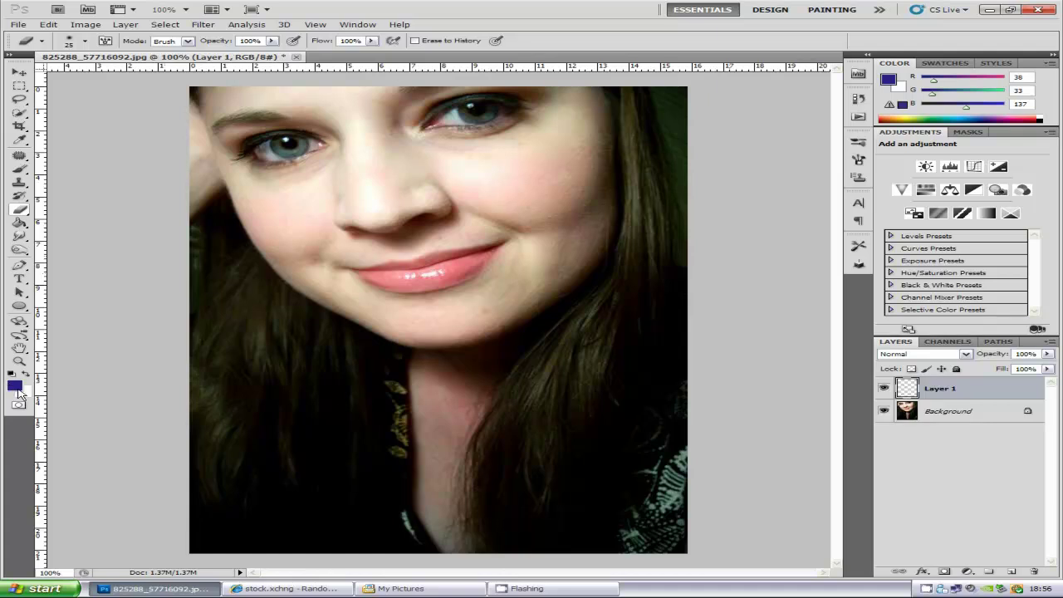
{"action": "left_click", "coordinate": [15, 385]}
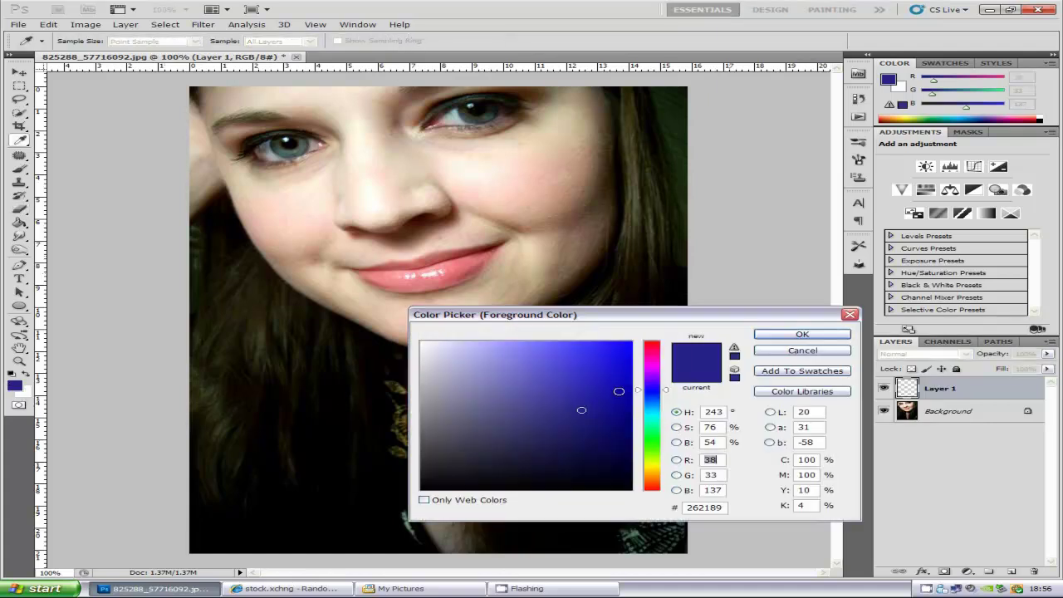
{"action": "left_click", "coordinate": [655, 365]}
{"action": "left_click", "coordinate": [544, 363]}
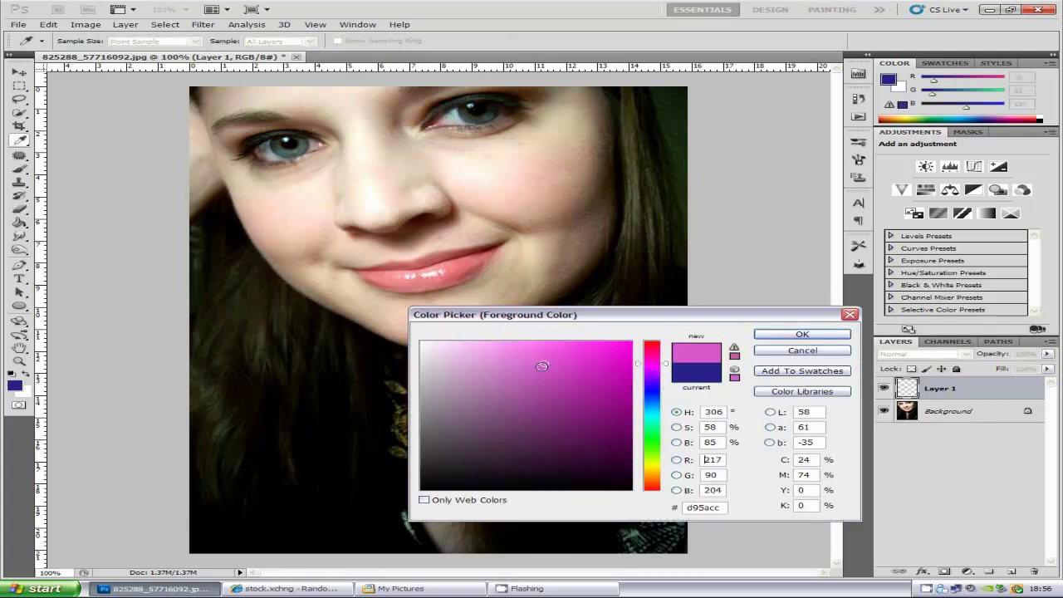
{"action": "left_click", "coordinate": [541, 363]}
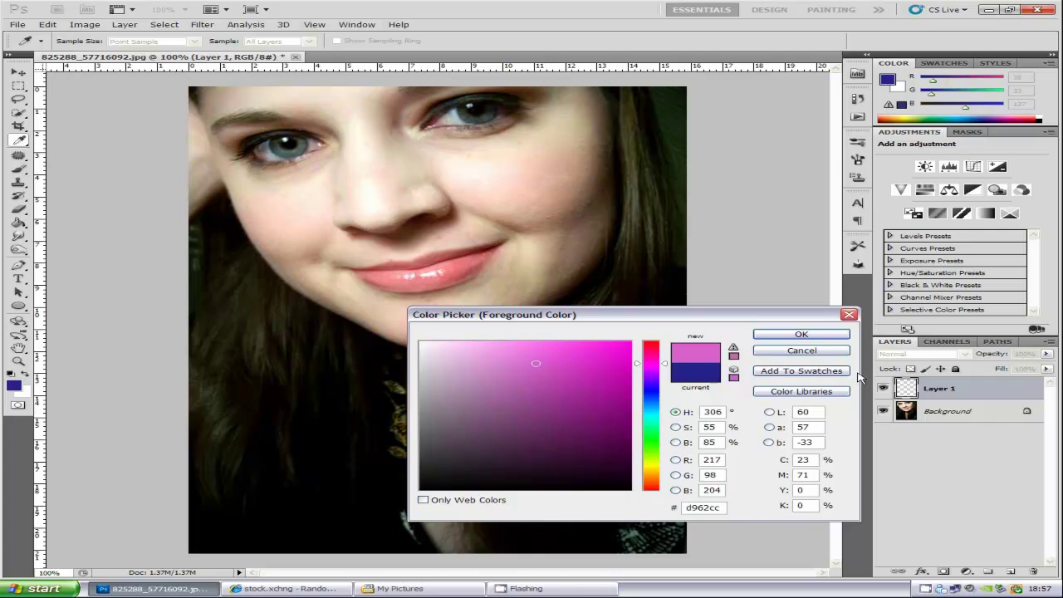
{"action": "left_click", "coordinate": [800, 334]}
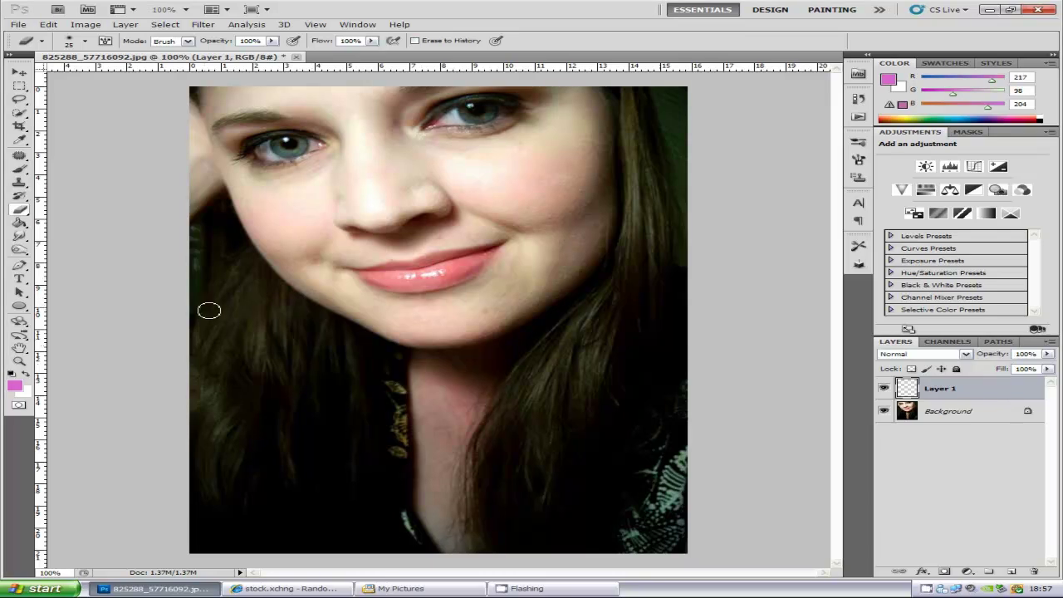
- With a large soft brush, dab pink twice on each cheek
{"action": "left_click", "coordinate": [19, 169]}
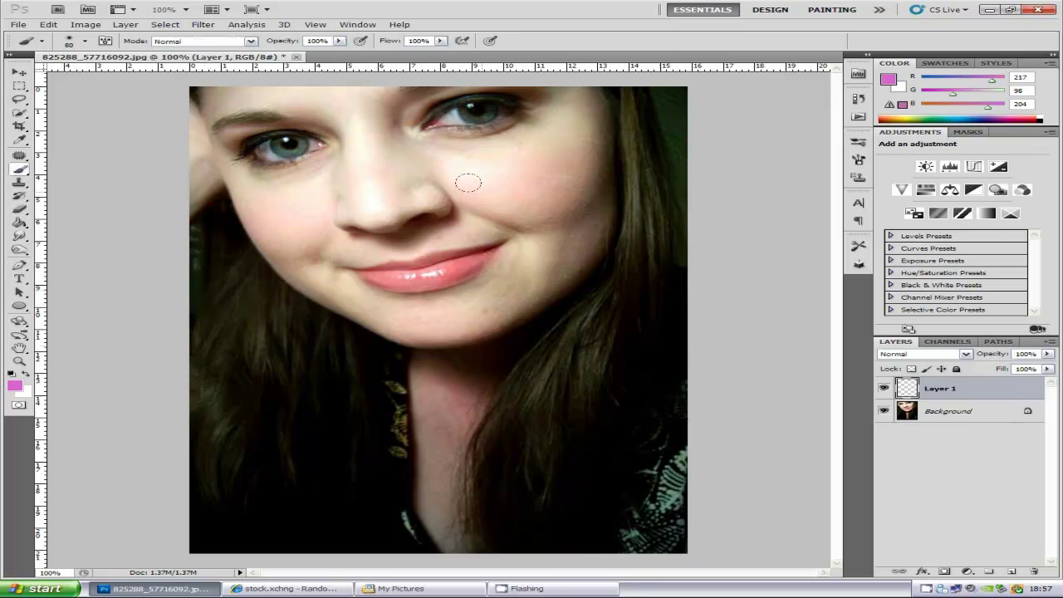
{"action": "key", "text": "period"}
{"action": "left_click", "coordinate": [507, 161]}
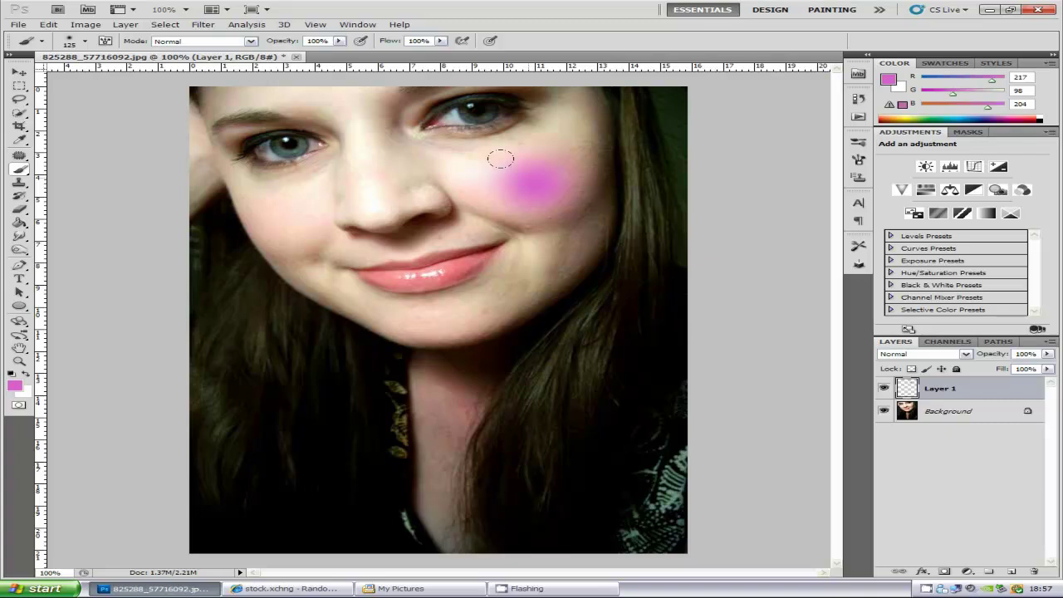
{"action": "left_click", "coordinate": [499, 158]}
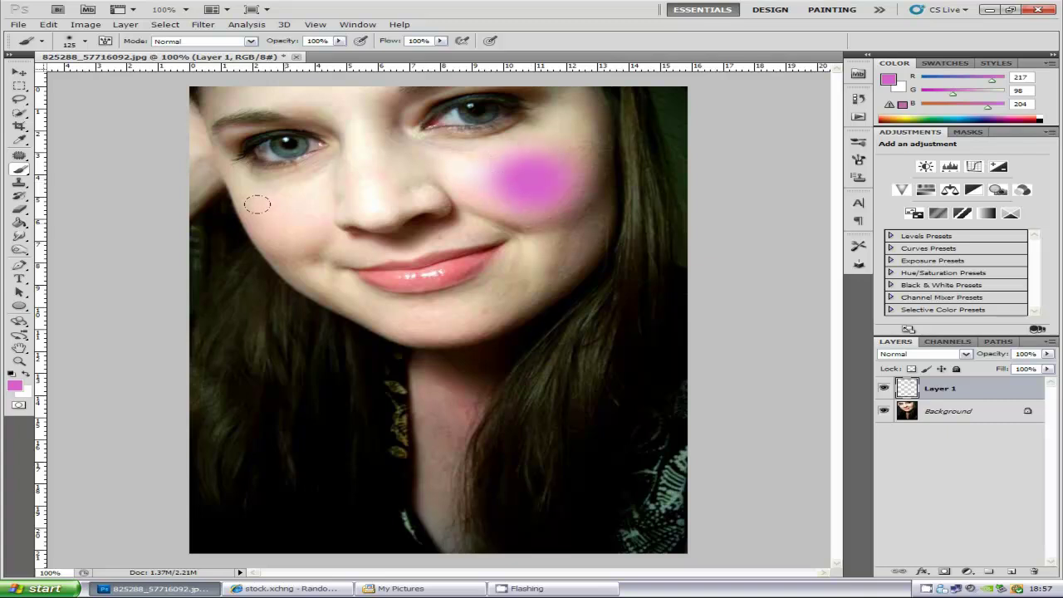
{"action": "left_click", "coordinate": [268, 210]}
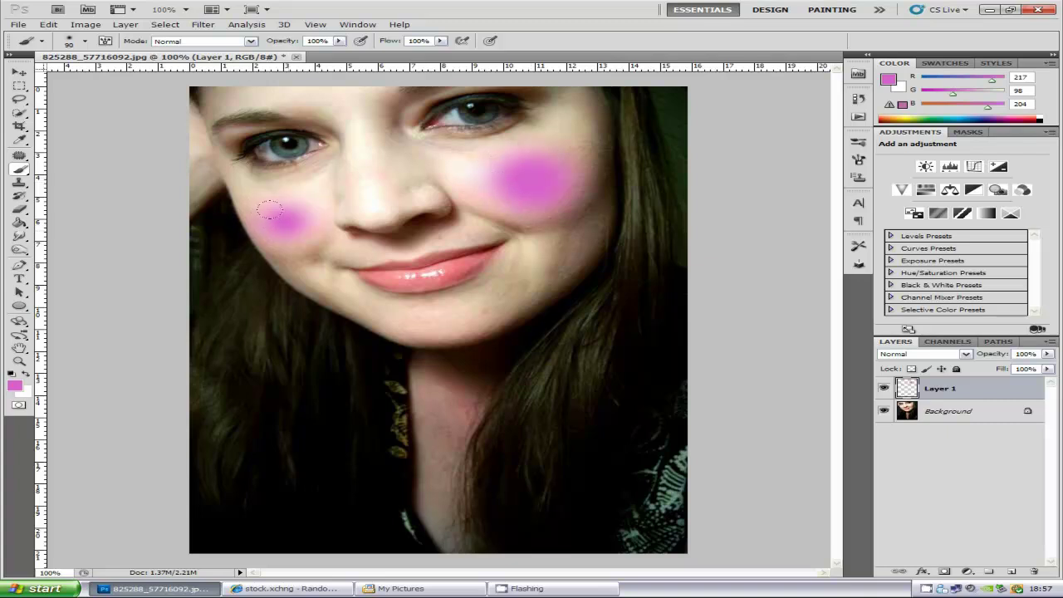
{"action": "left_click", "coordinate": [272, 208]}
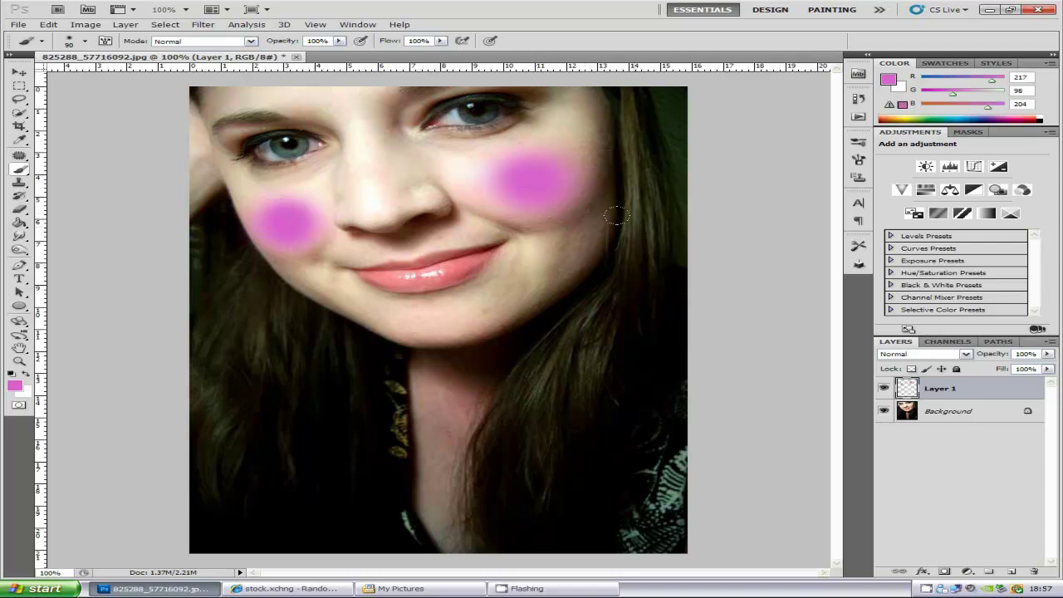
- Preview a Gaussian Blur on the pink blobs at a radius of about 54.2 pixels
{"action": "left_click", "coordinate": [208, 27]}
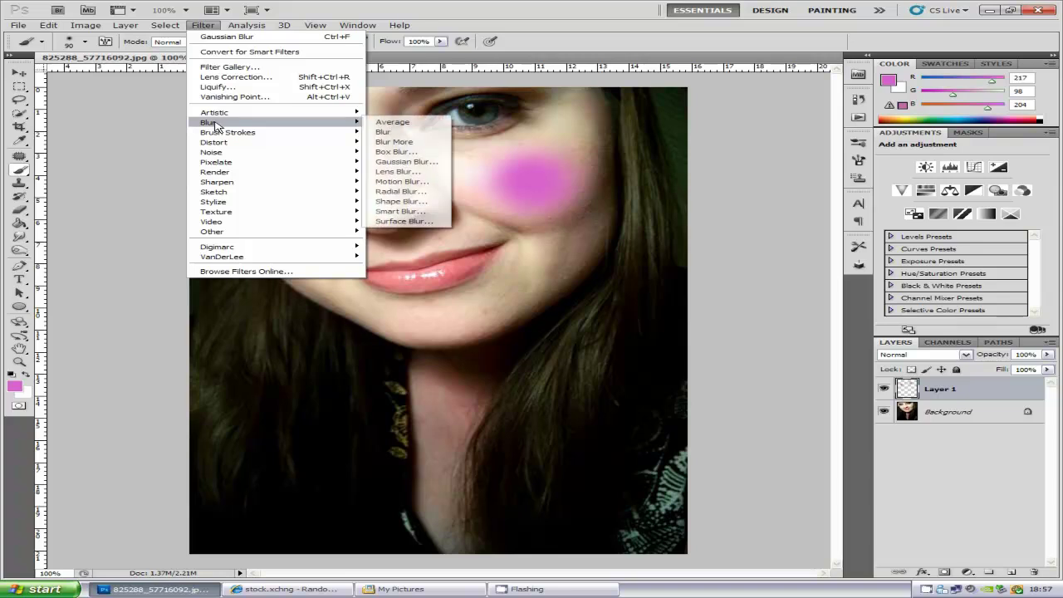
{"action": "mouse_move", "coordinate": [208, 122]}
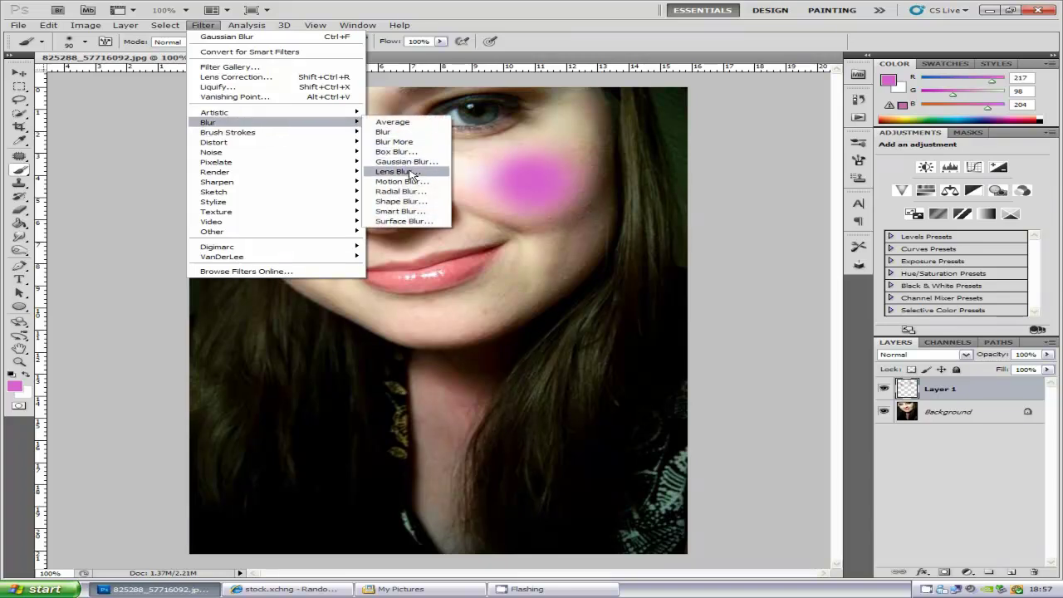
{"action": "left_click", "coordinate": [415, 163]}
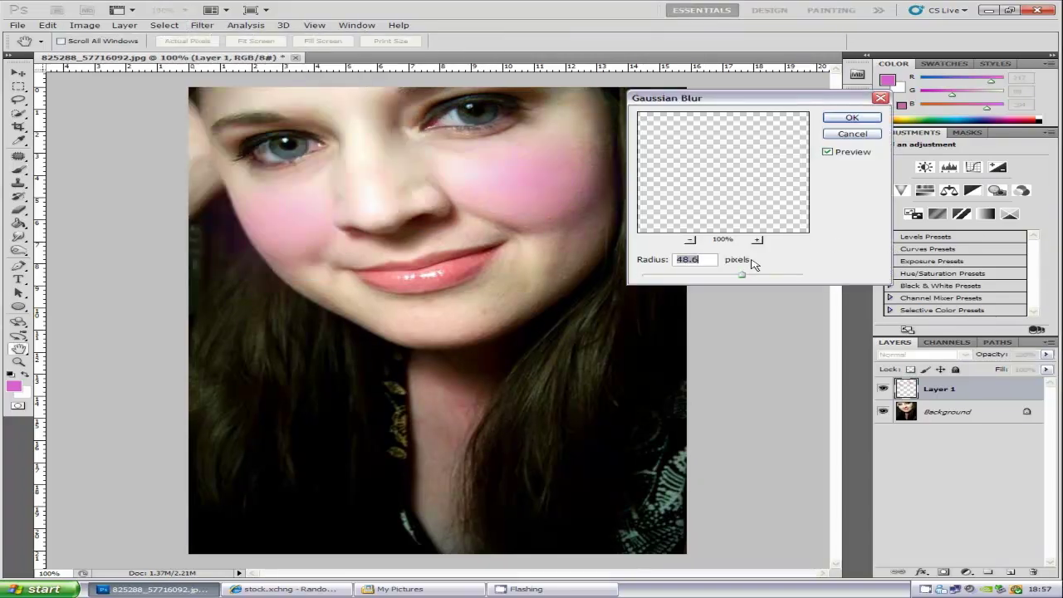
{"action": "mouse_move", "coordinate": [742, 276]}
{"action": "left_mouse_down"}
{"action": "mouse_move", "coordinate": [819, 277]}
{"action": "mouse_move", "coordinate": [730, 277]}
{"action": "mouse_move", "coordinate": [747, 277]}
{"action": "left_mouse_up"}
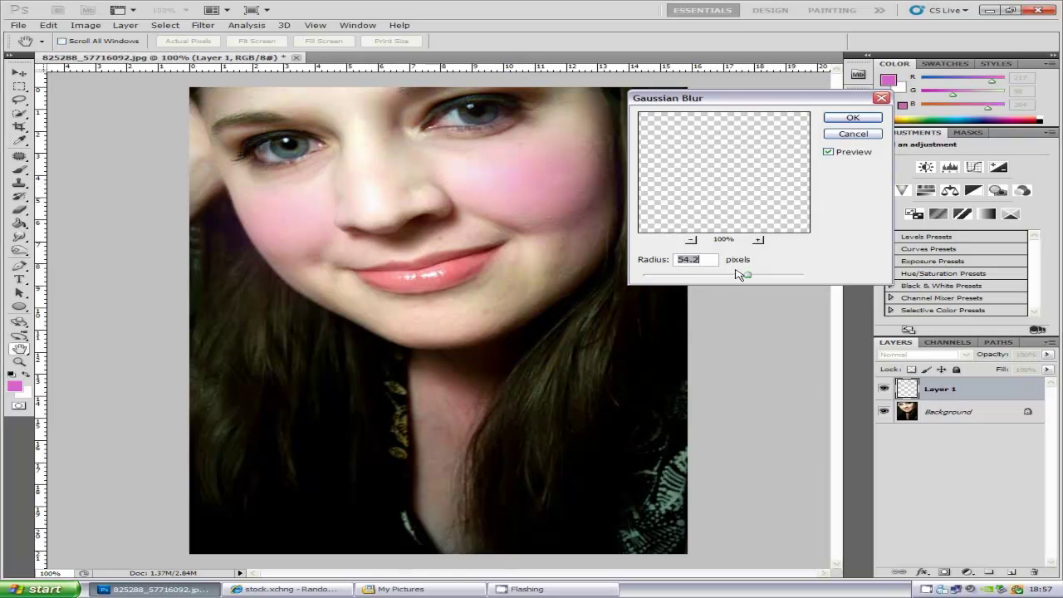
- Apply the blur, erase pink spill at the face's left edge, and set Layer 1 to 65% opacity
{"action": "left_click", "coordinate": [858, 118]}
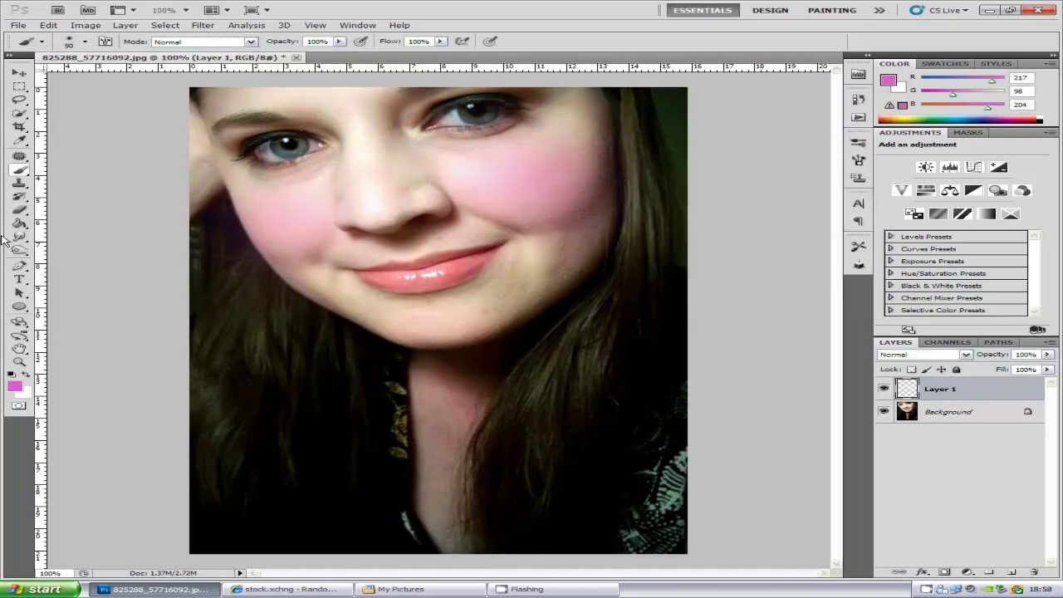
{"action": "left_click", "coordinate": [19, 210]}
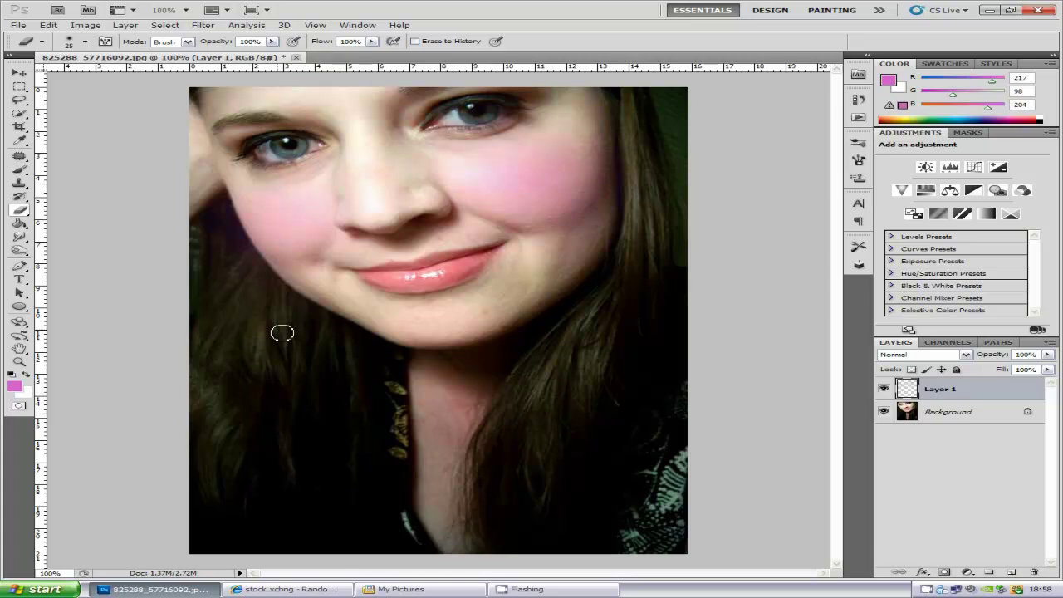
{"action": "key", "text": "bracketright"}
{"action": "key", "text": "bracketright"}
{"action": "key", "text": "bracketright"}
{"action": "left_click_drag", "start_coordinate": [213, 286], "coordinate": [178, 220]}
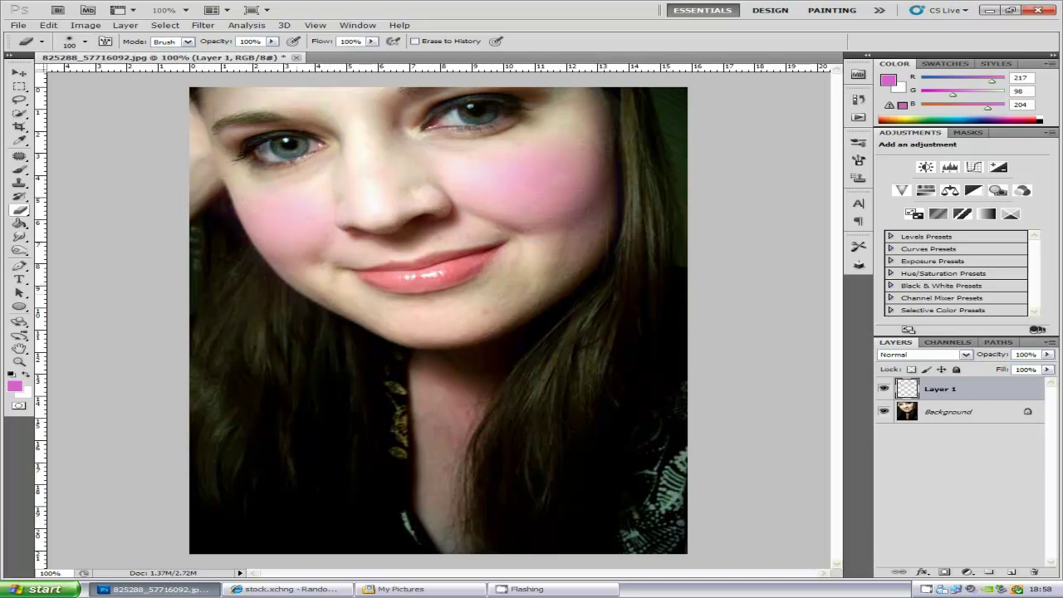
{"action": "left_click", "coordinate": [1047, 355]}
{"action": "left_click_drag", "start_coordinate": [1047, 374], "coordinate": [1019, 368]}
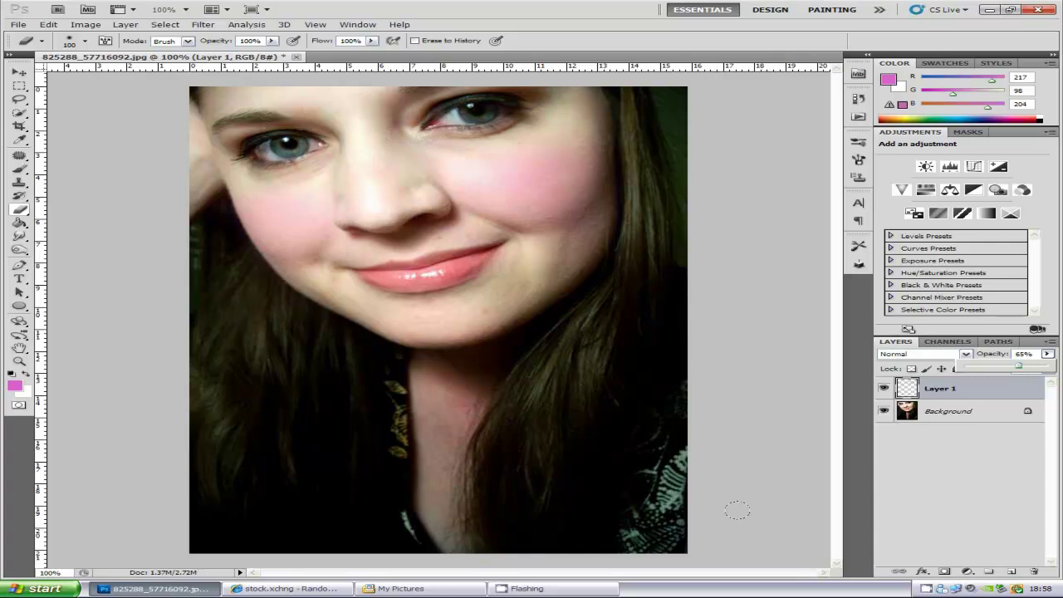
- Hide Layer 1, add a new Layer 2, and choose a hard round brush
{"action": "left_click", "coordinate": [1024, 441]}
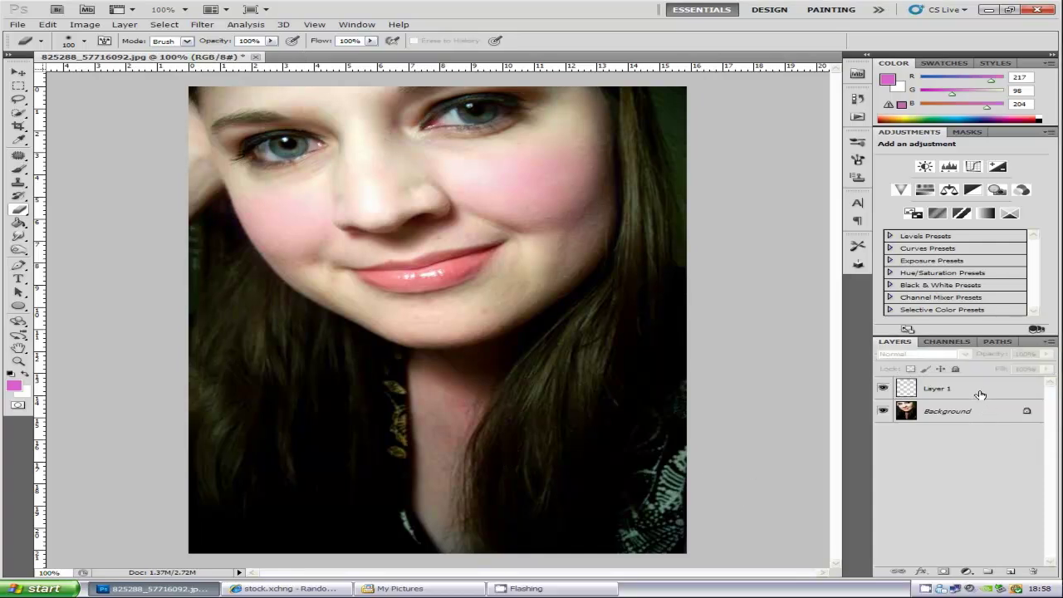
{"action": "left_click", "coordinate": [883, 388]}
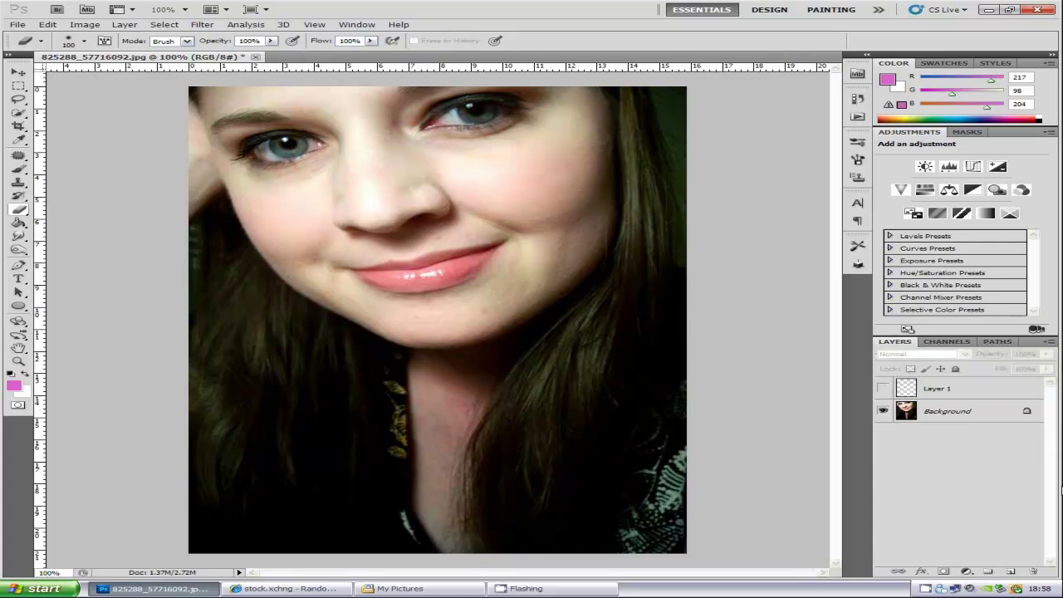
{"action": "left_click", "coordinate": [1009, 571]}
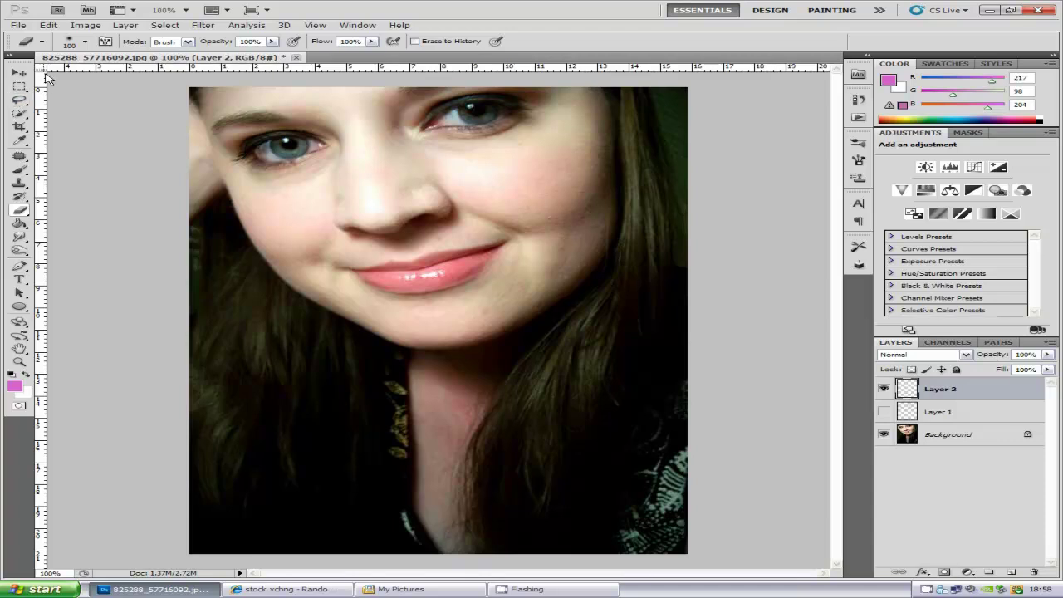
{"action": "left_click", "coordinate": [83, 41]}
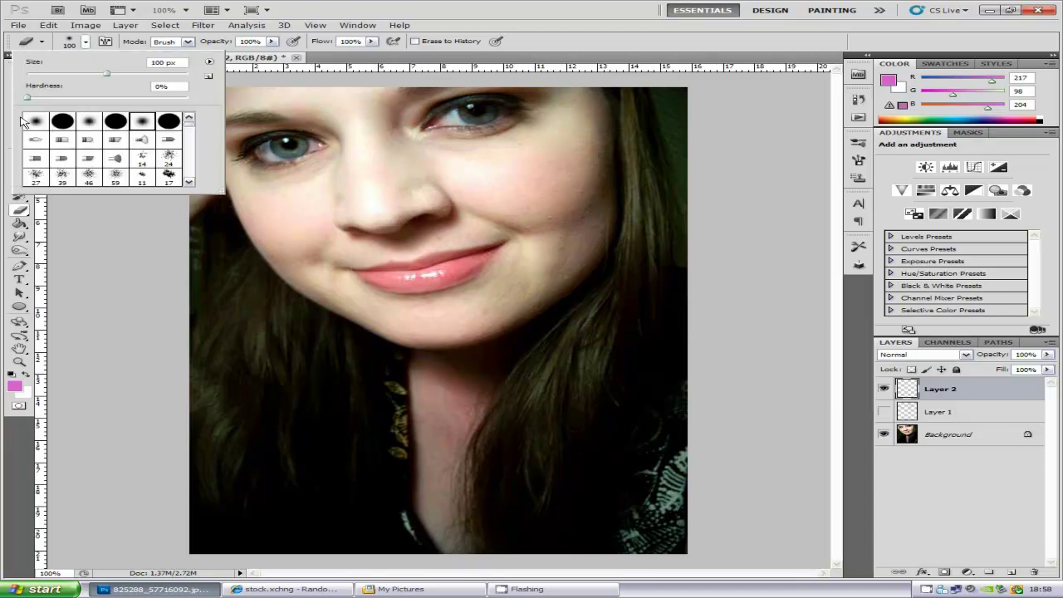
{"action": "left_click", "coordinate": [62, 121]}
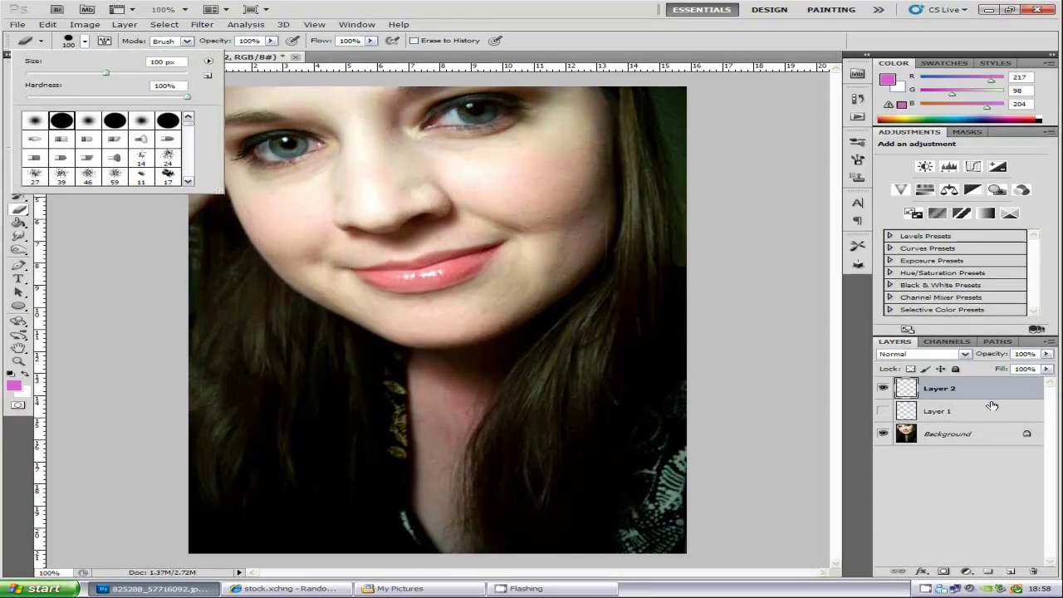
{"action": "key", "text": "Return"}
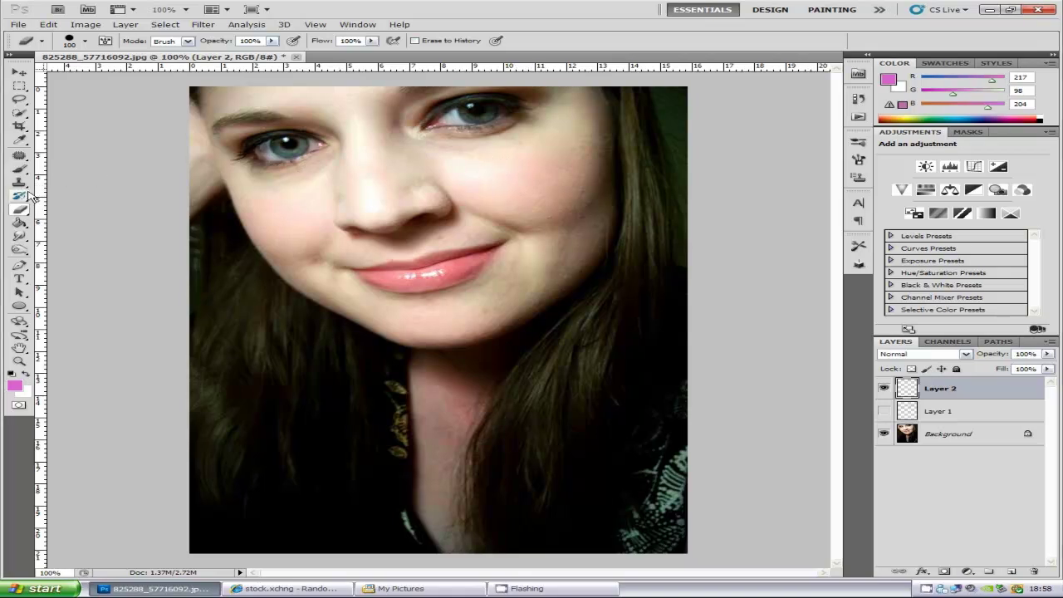
- Paint solid pink ovals over the right and left cheeks
{"action": "left_click", "coordinate": [19, 169]}
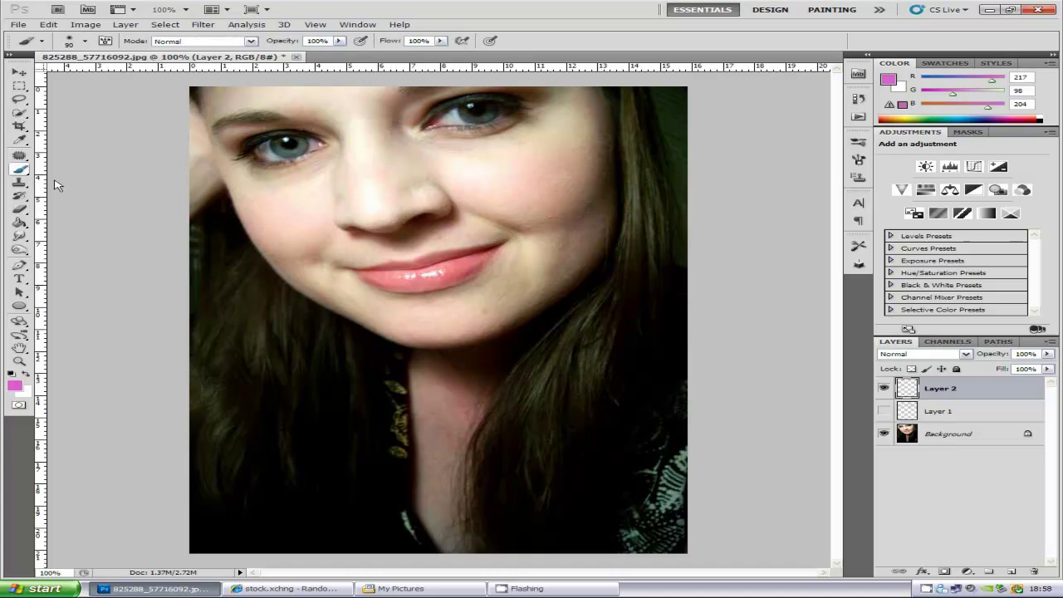
{"action": "left_click_drag", "start_coordinate": [510, 166], "coordinate": [532, 179]}
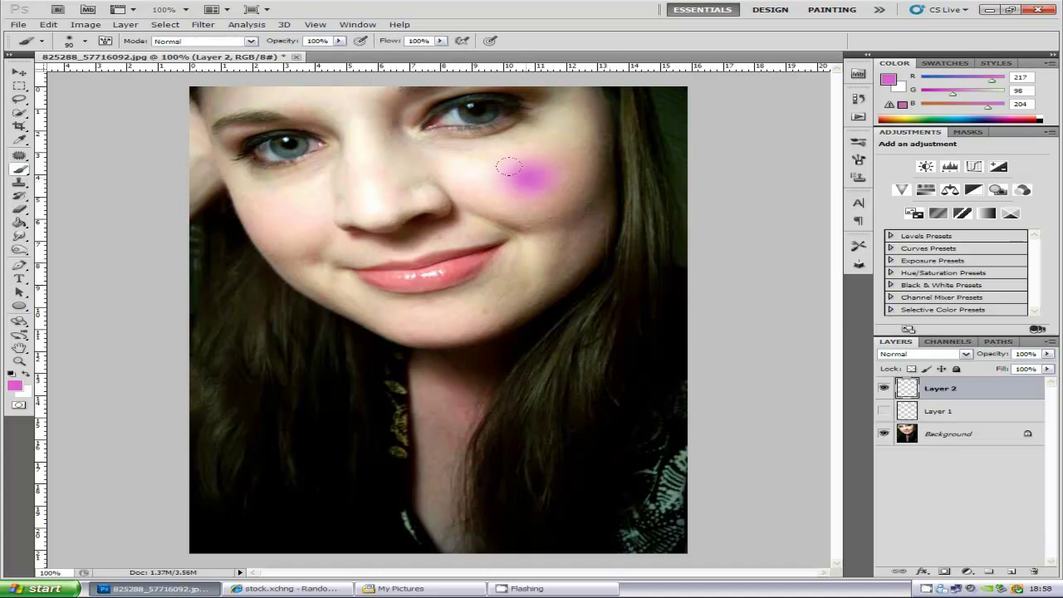
{"action": "left_click", "coordinate": [84, 44]}
{"action": "left_click", "coordinate": [112, 124]}
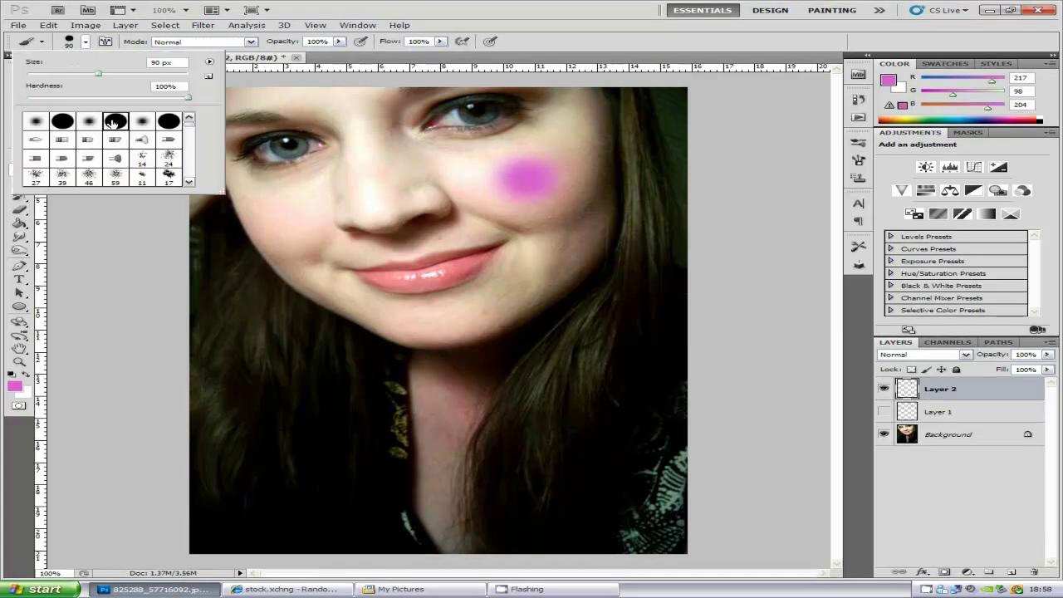
{"action": "left_click", "coordinate": [509, 167]}
{"action": "mouse_move", "coordinate": [511, 167]}
{"action": "left_mouse_down"}
{"action": "mouse_move", "coordinate": [518, 174]}
{"action": "mouse_move", "coordinate": [486, 171]}
{"action": "mouse_move", "coordinate": [494, 191]}
{"action": "left_mouse_up"}
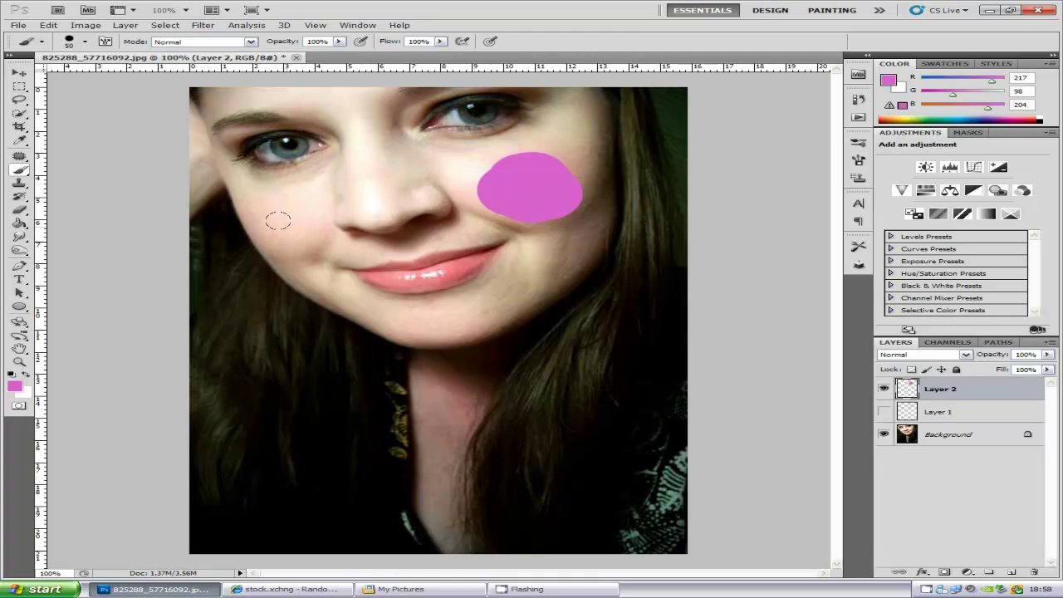
{"action": "mouse_move", "coordinate": [278, 218]}
{"action": "left_mouse_down"}
{"action": "mouse_move", "coordinate": [287, 230]}
{"action": "mouse_move", "coordinate": [261, 218]}
{"action": "mouse_move", "coordinate": [282, 204]}
{"action": "mouse_move", "coordinate": [289, 243]}
{"action": "mouse_move", "coordinate": [312, 225]}
{"action": "left_mouse_up"}
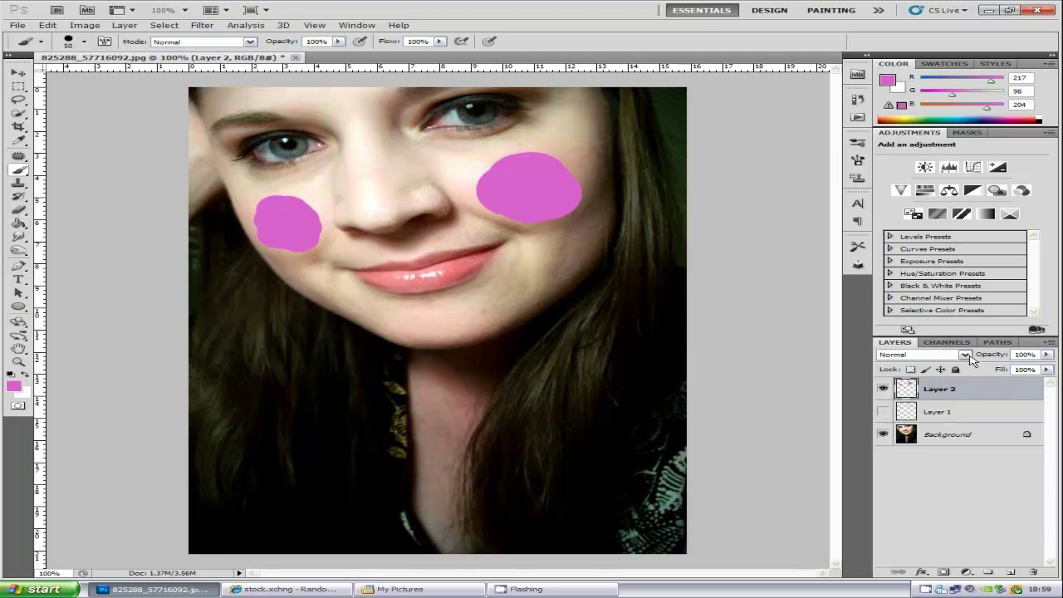
- Set Layer 2's blend mode to Color at 32% opacity
{"action": "left_click", "coordinate": [966, 355]}
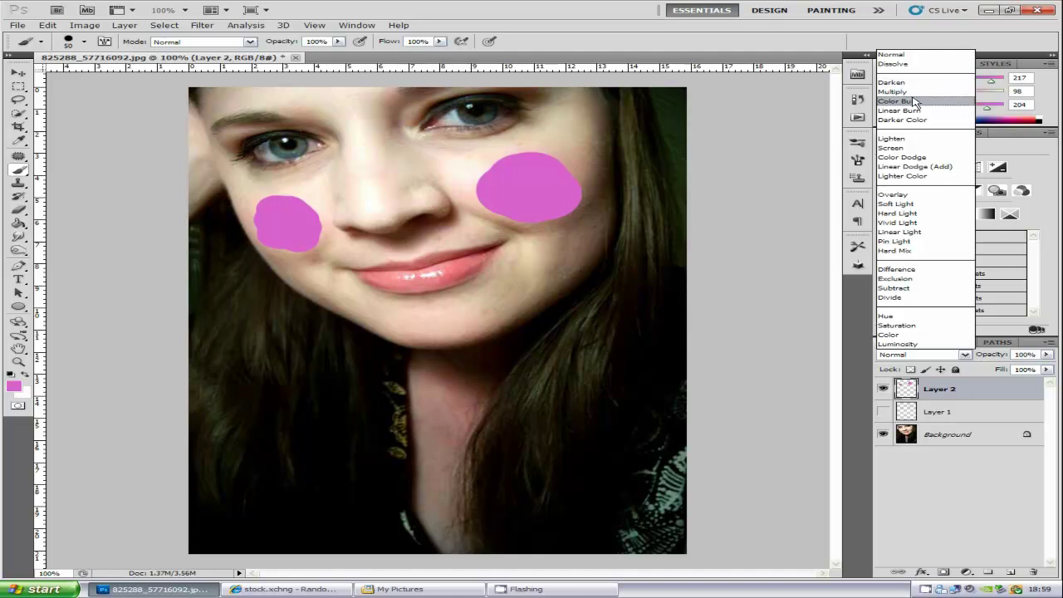
{"action": "left_click", "coordinate": [900, 335]}
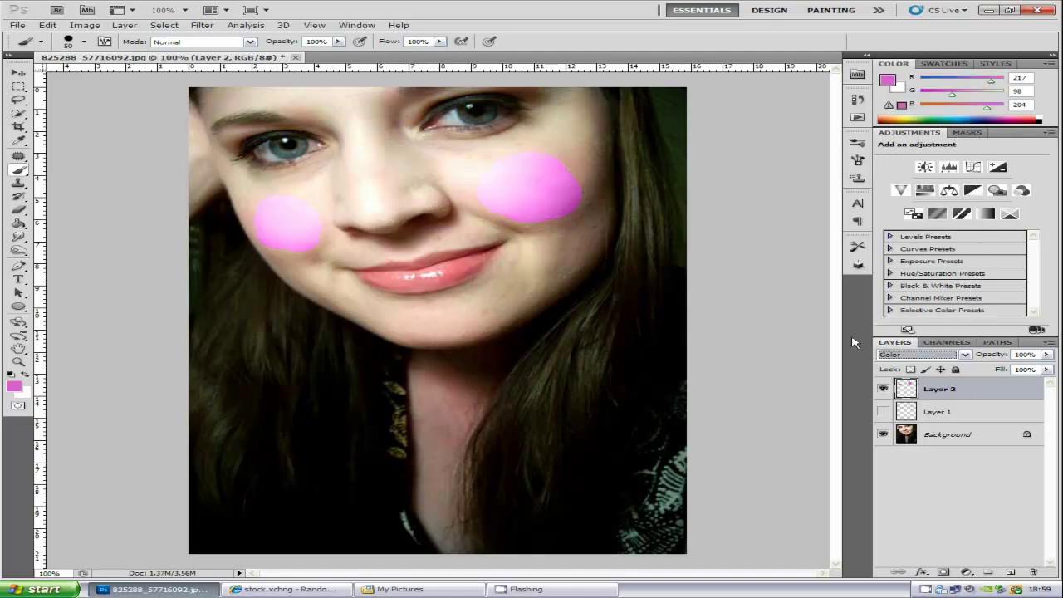
{"action": "left_click", "coordinate": [1047, 355]}
{"action": "left_click_drag", "start_coordinate": [1052, 371], "coordinate": [993, 371]}
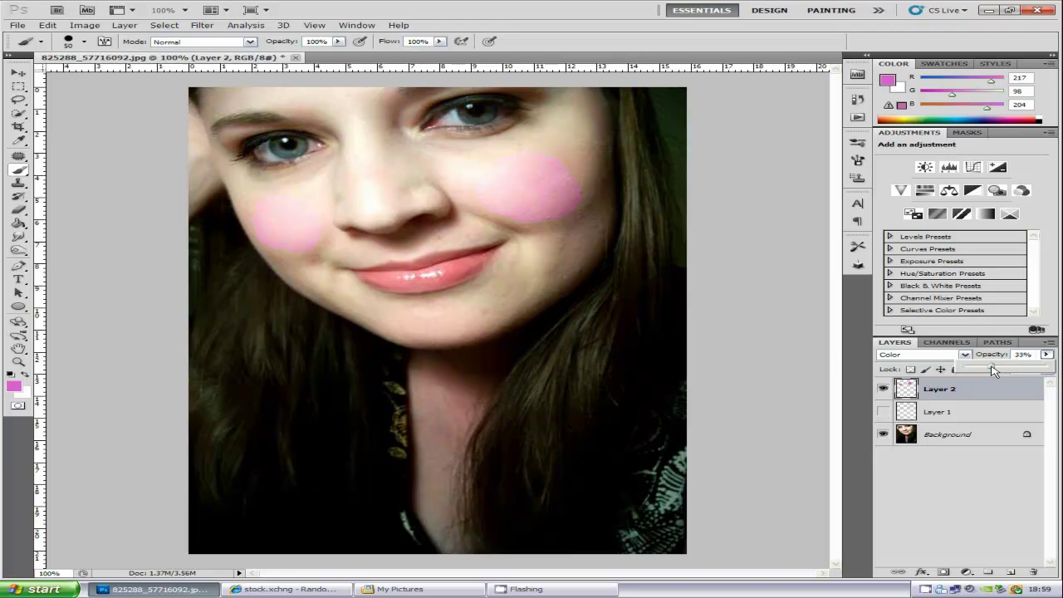
{"action": "mouse_move", "coordinate": [993, 371]}
{"action": "left_mouse_down"}
{"action": "mouse_move", "coordinate": [973, 370]}
{"action": "mouse_move", "coordinate": [993, 369]}
{"action": "left_mouse_up"}
{"action": "left_click", "coordinate": [923, 391]}
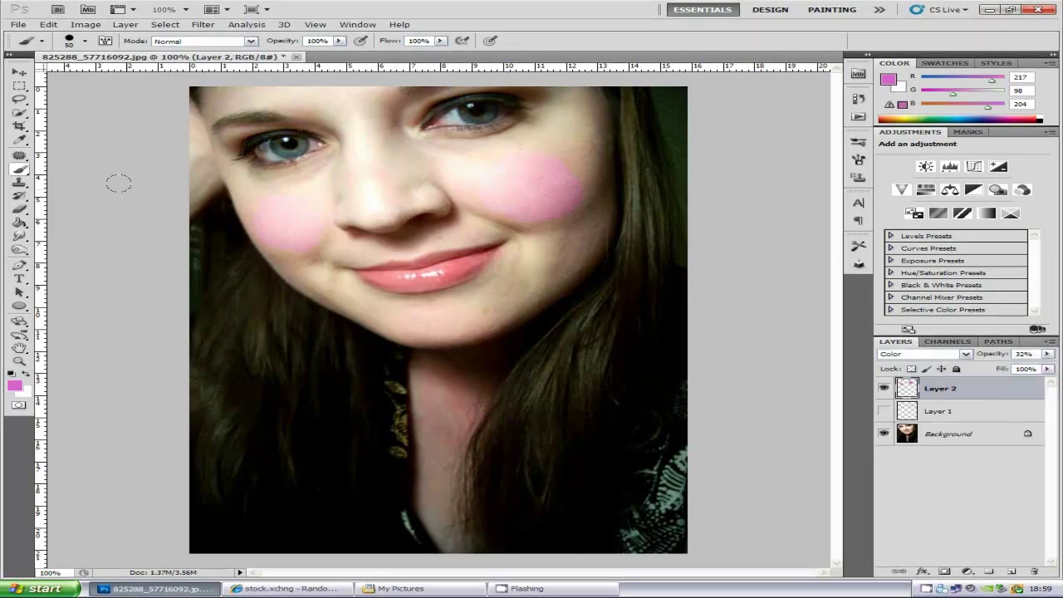
- Erase excess pink along the edge of the right-side cheek patch
{"action": "left_click", "coordinate": [18, 208]}
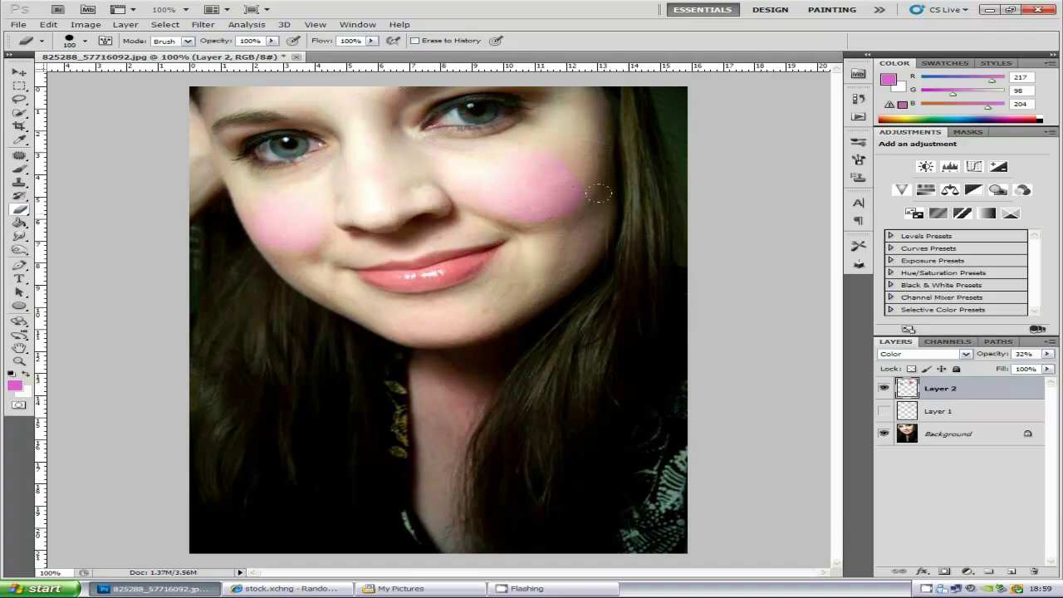
{"action": "left_click", "coordinate": [86, 43]}
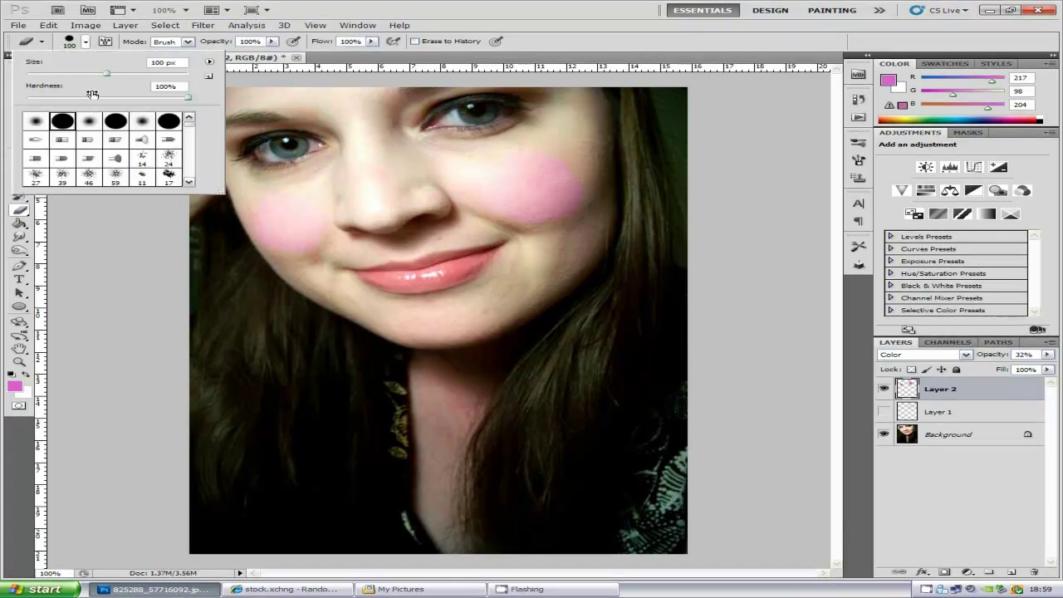
{"action": "left_click", "coordinate": [607, 150]}
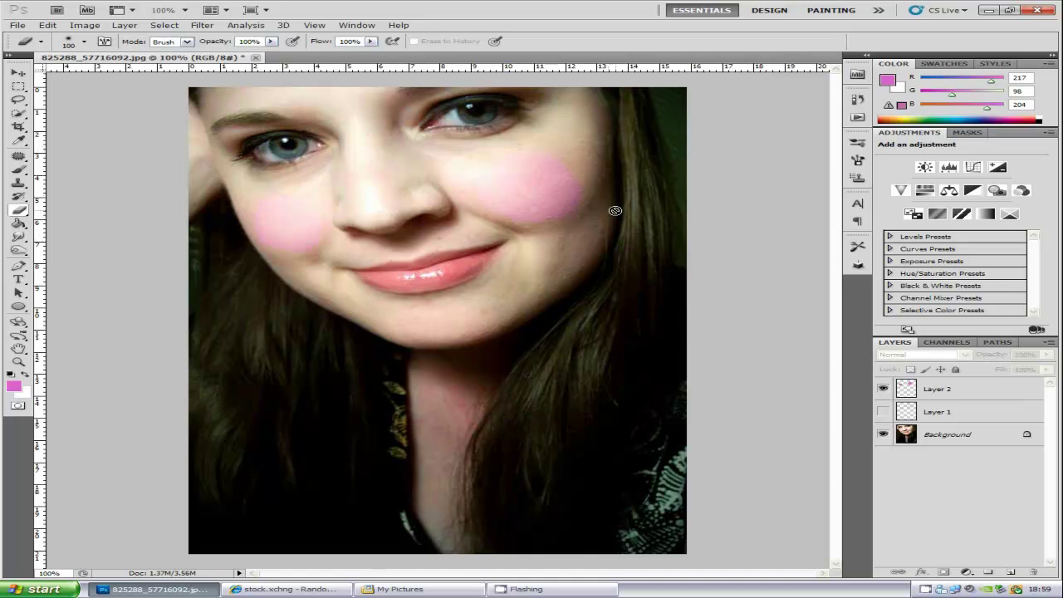
{"action": "left_click_drag", "start_coordinate": [607, 150], "coordinate": [640, 197]}
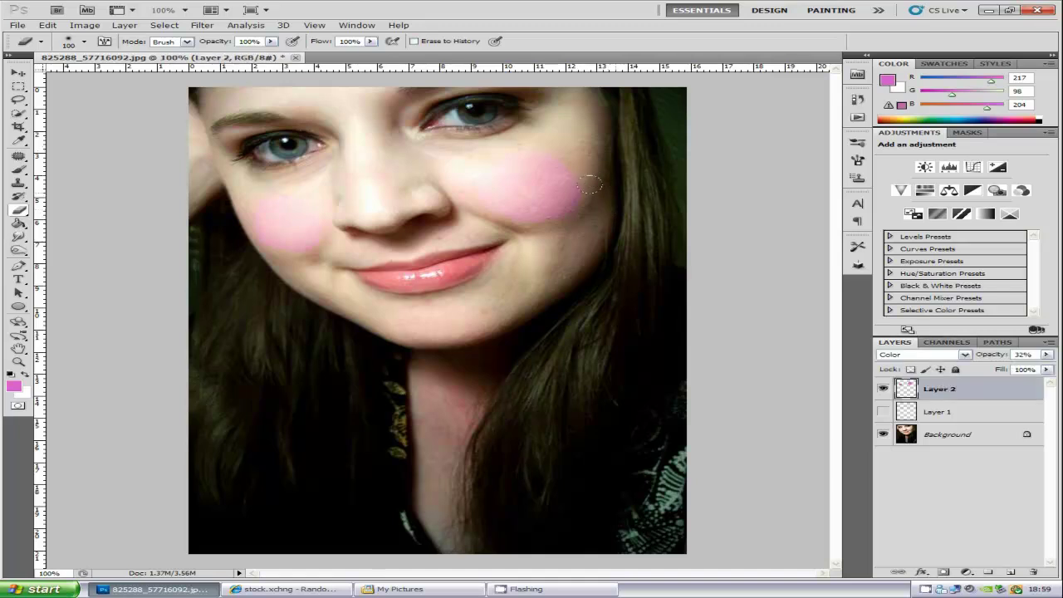